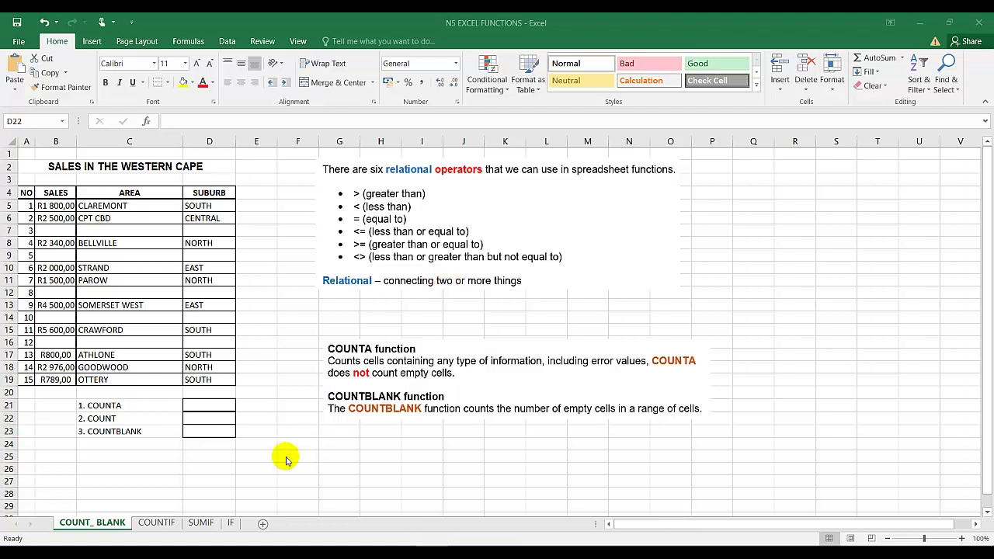
Enter =COUNTA(D5:D19) in D21 so it counts the 10 non-empty suburb entries
{"action": "left_click", "coordinate": [219, 411]}
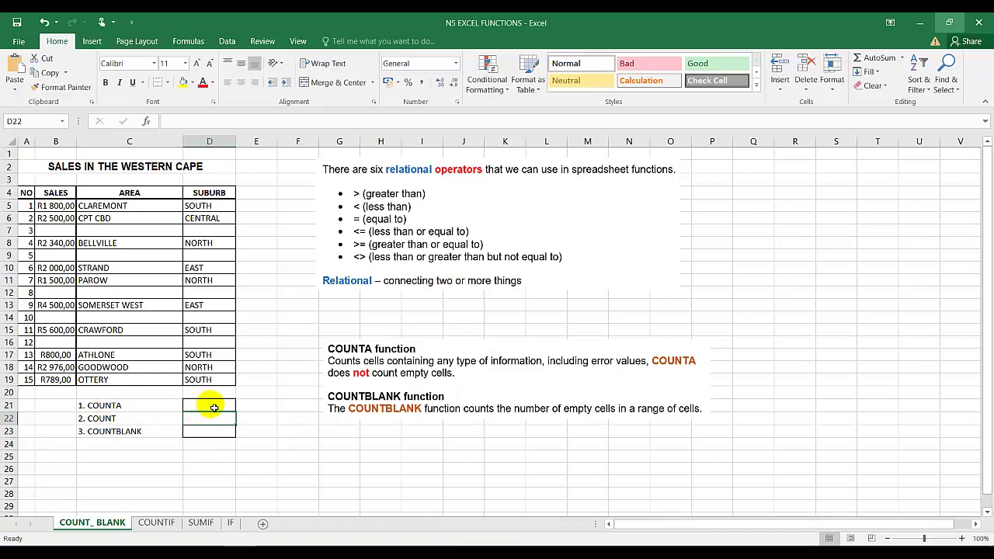
{"action": "left_click_drag", "start_coordinate": [204, 206], "coordinate": [216, 380]}
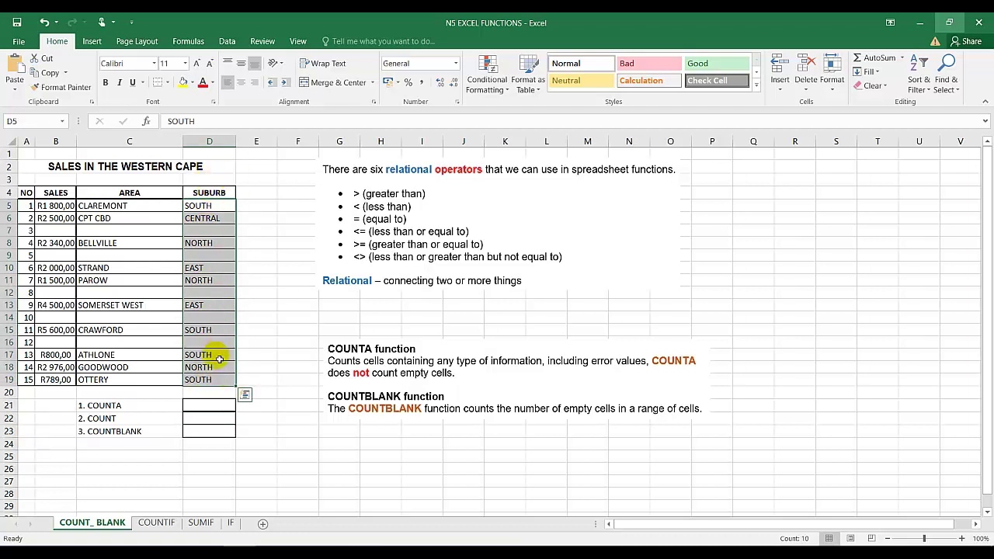
{"action": "left_click", "coordinate": [219, 410]}
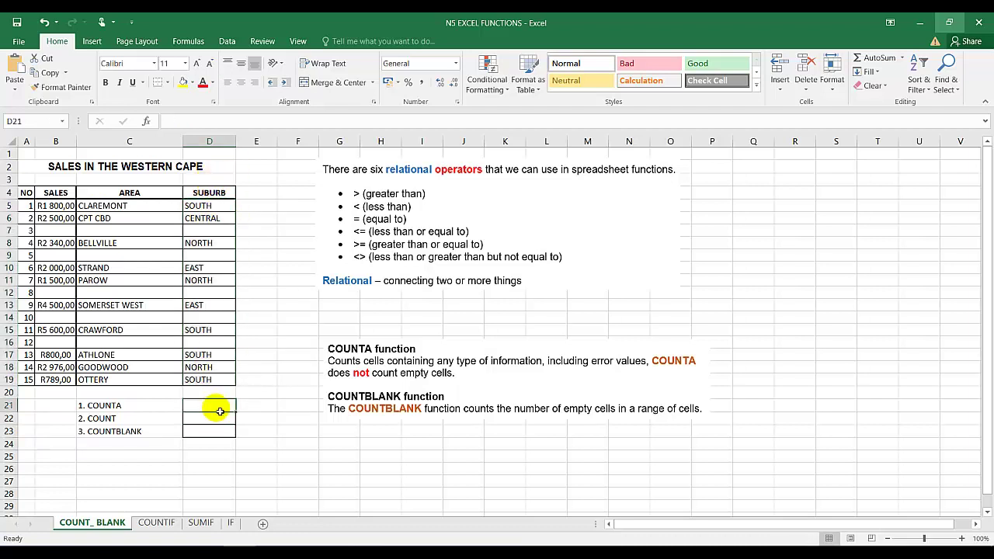
{"action": "type", "text": "=cou"}
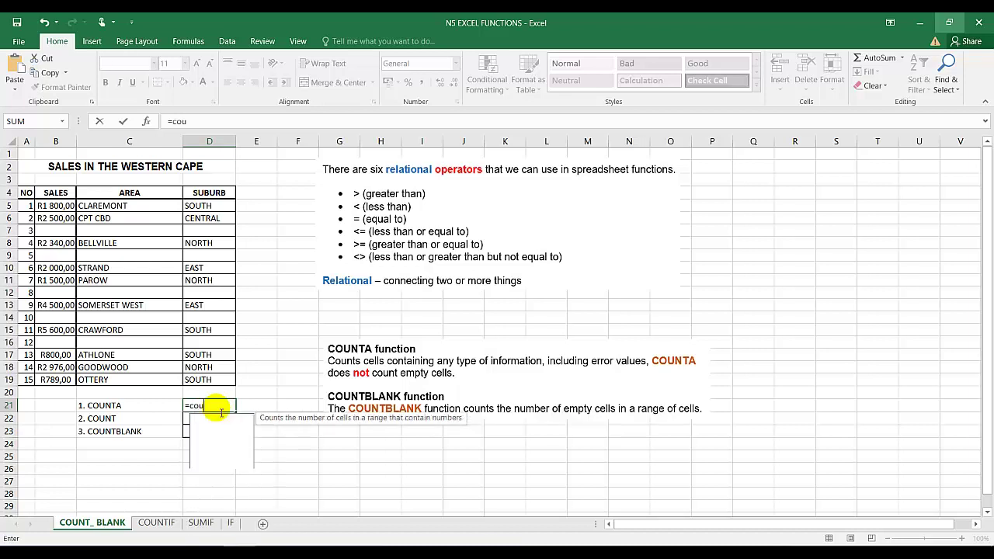
{"action": "type", "text": "n"}
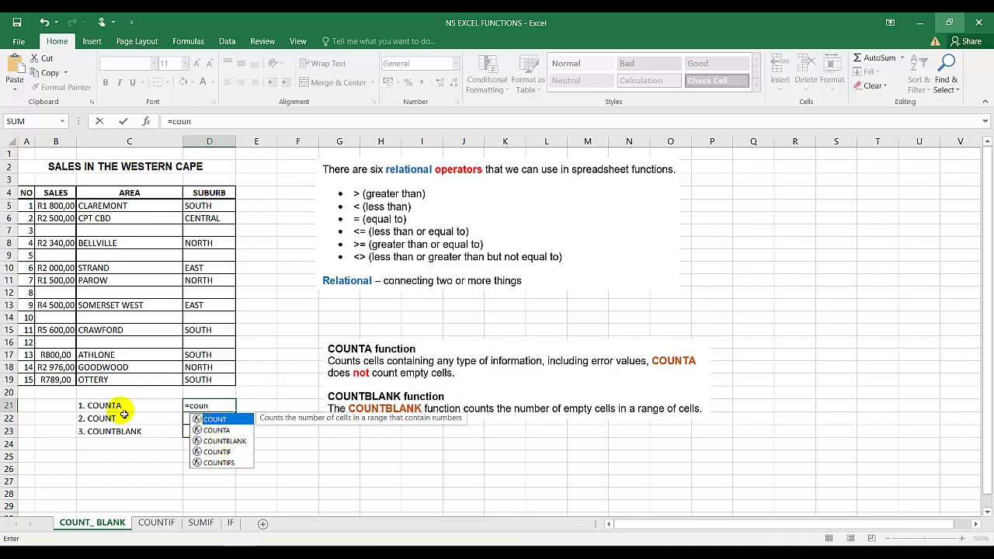
{"action": "double_click", "coordinate": [214, 432]}
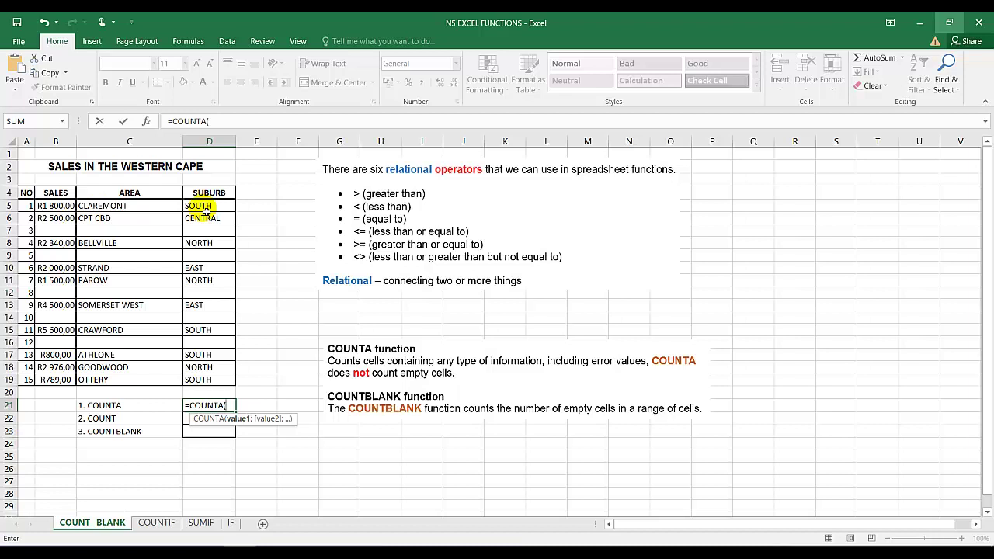
{"action": "mouse_move", "coordinate": [209, 208]}
{"action": "left_mouse_down"}
{"action": "mouse_move", "coordinate": [202, 391]}
{"action": "mouse_move", "coordinate": [198, 380]}
{"action": "left_mouse_up"}
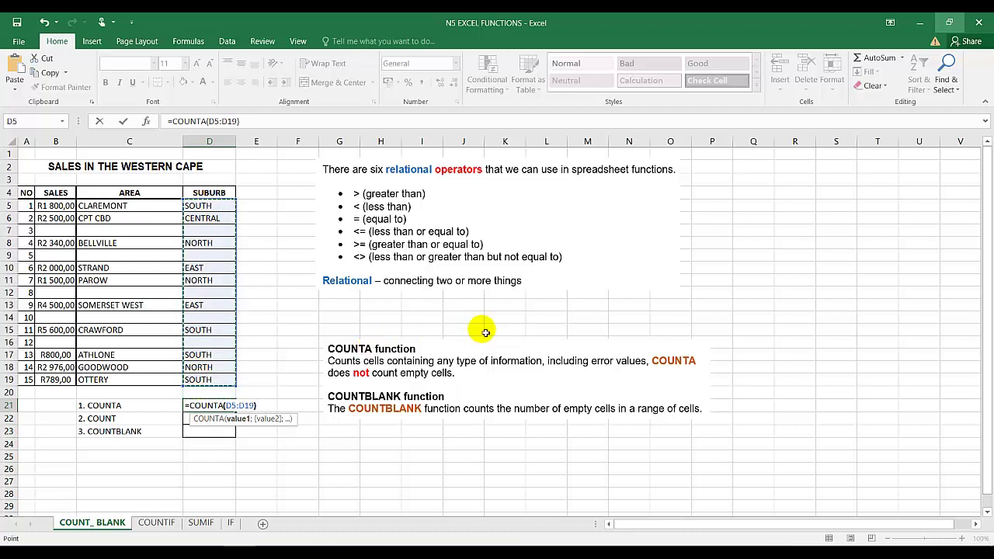
{"action": "type", "text": ")"}
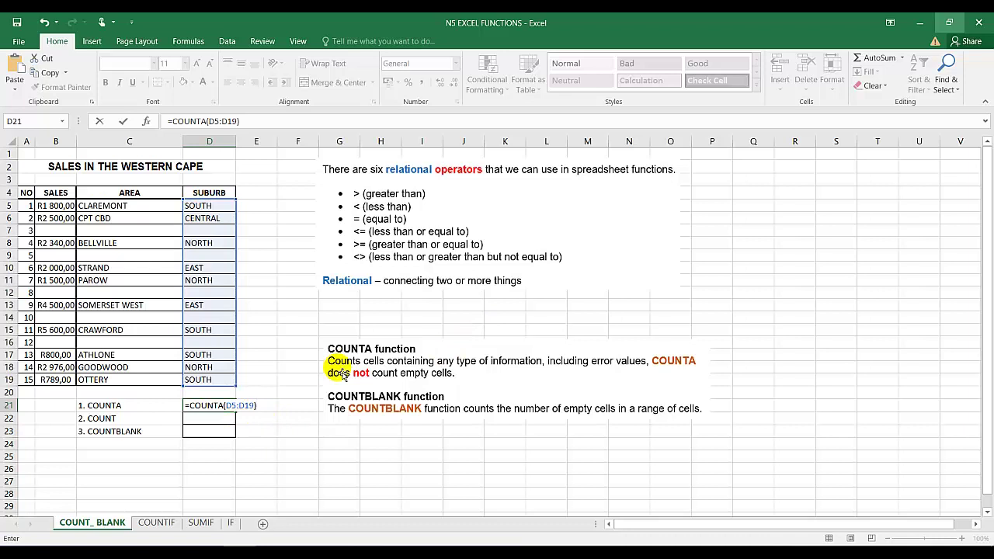
{"action": "key", "text": "Return"}
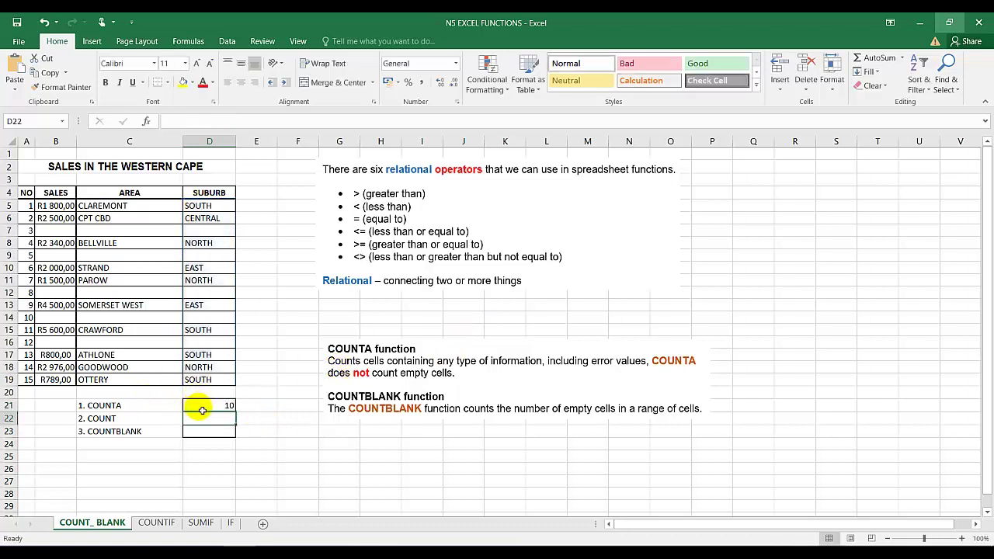
Enter =COUNTA(B5:B19) in E21 to count the 10 sales entries
{"action": "left_click", "coordinate": [202, 409]}
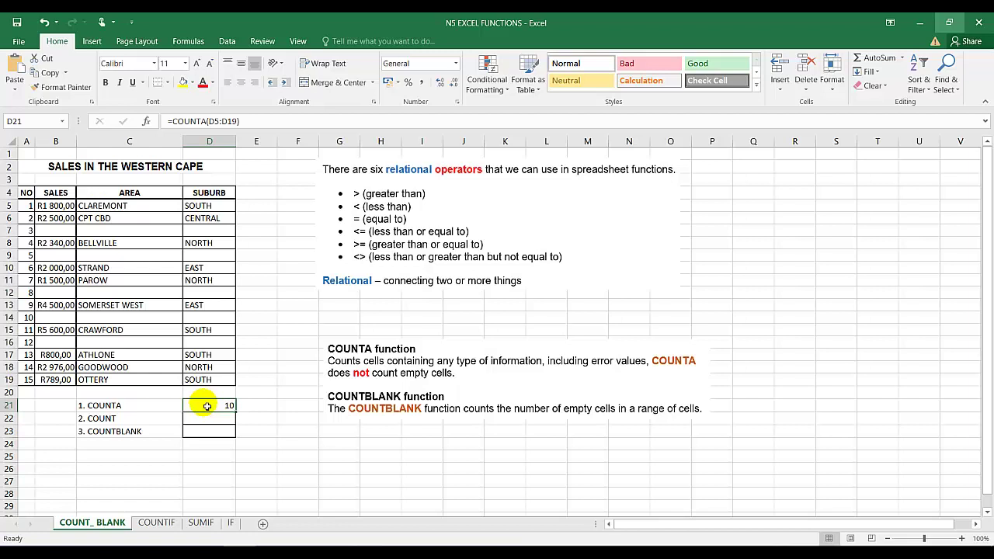
{"action": "left_click", "coordinate": [258, 409]}
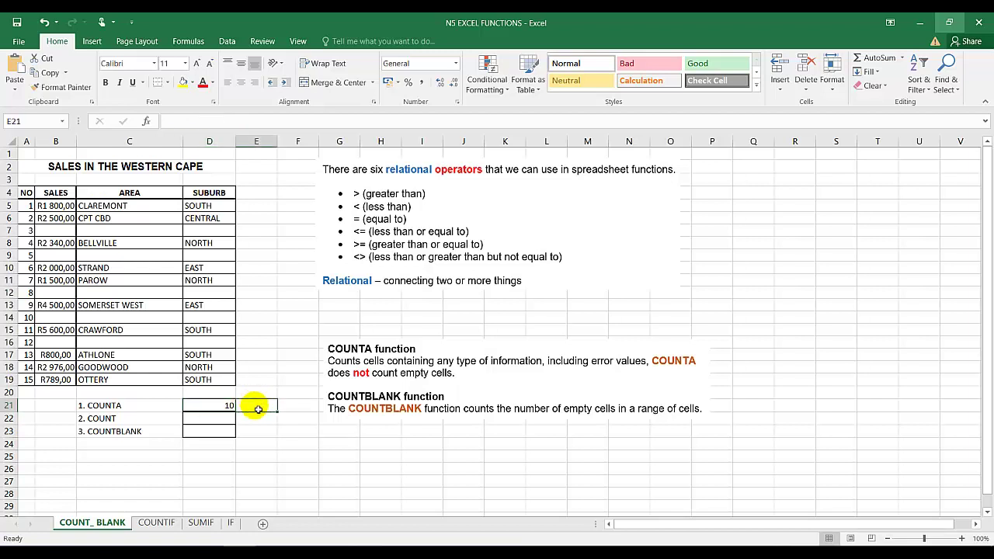
{"action": "type", "text": "="}
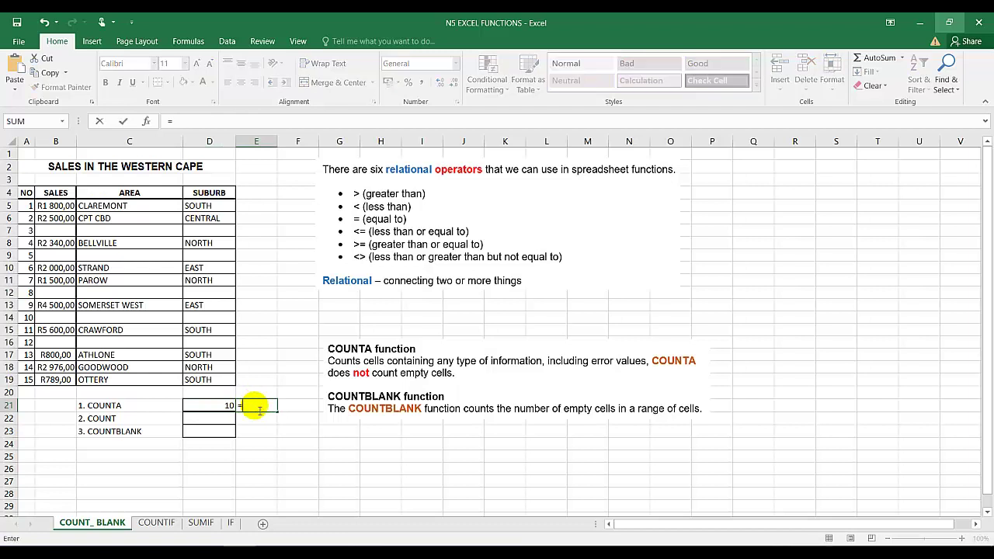
{"action": "type", "text": "coun"}
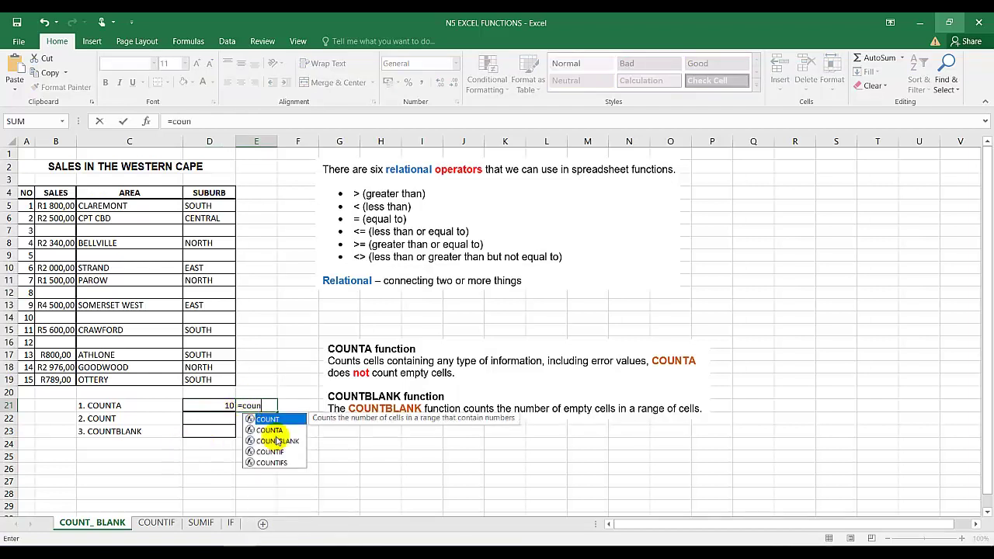
{"action": "double_click", "coordinate": [270, 429]}
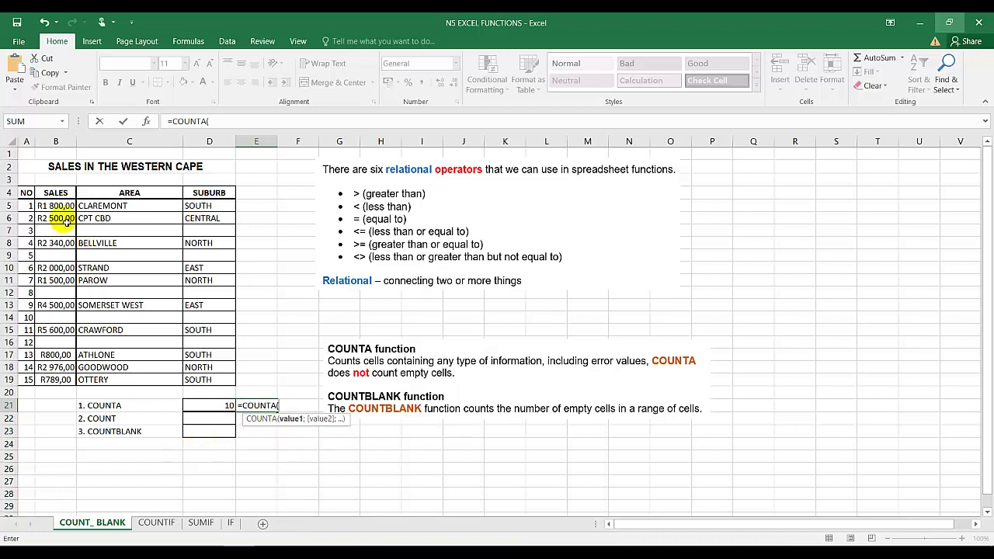
{"action": "left_click_drag", "start_coordinate": [61, 206], "coordinate": [66, 380]}
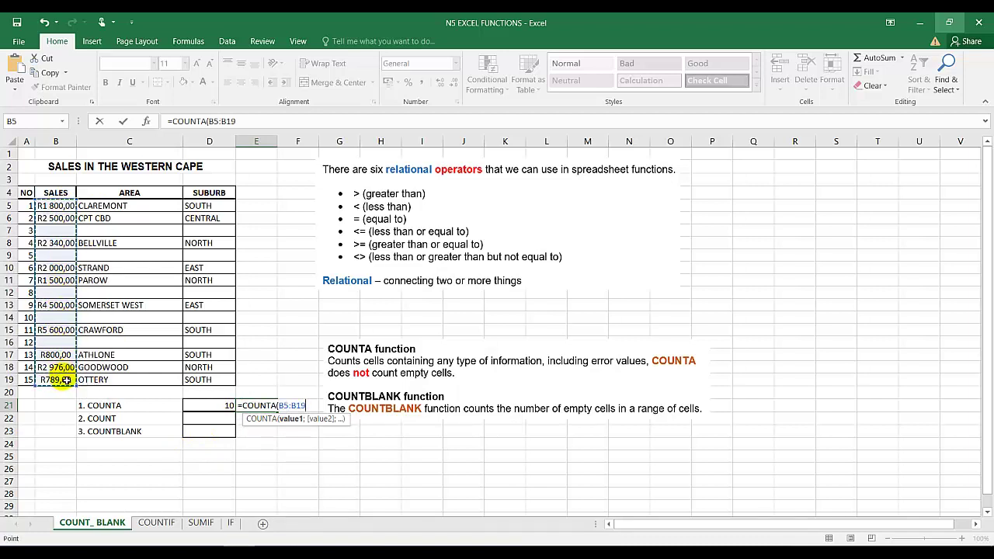
{"action": "type", "text": ")"}
{"action": "key", "text": "Return"}
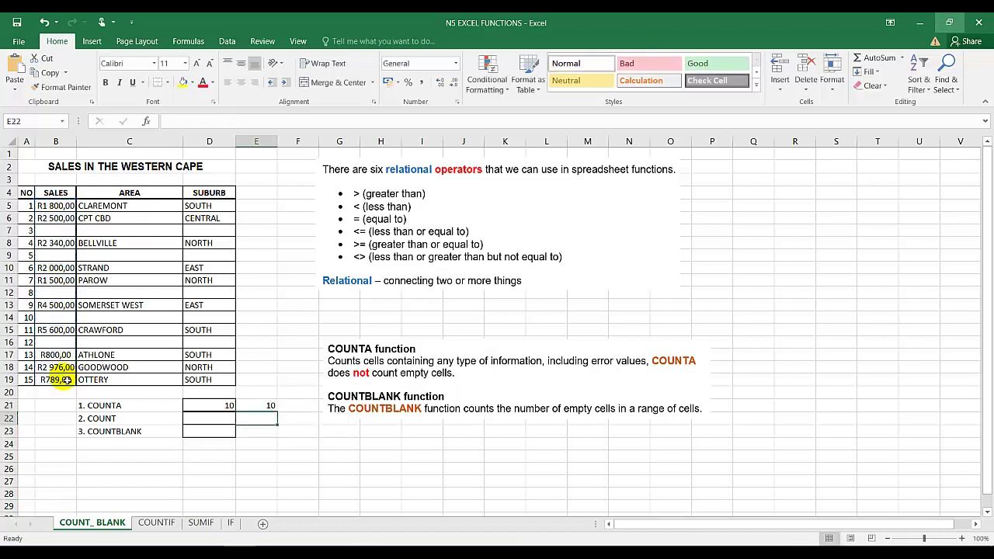
Enter =COUNT(B5:B19) in D22, returning 10 for the sales figures
{"action": "left_click", "coordinate": [212, 422]}
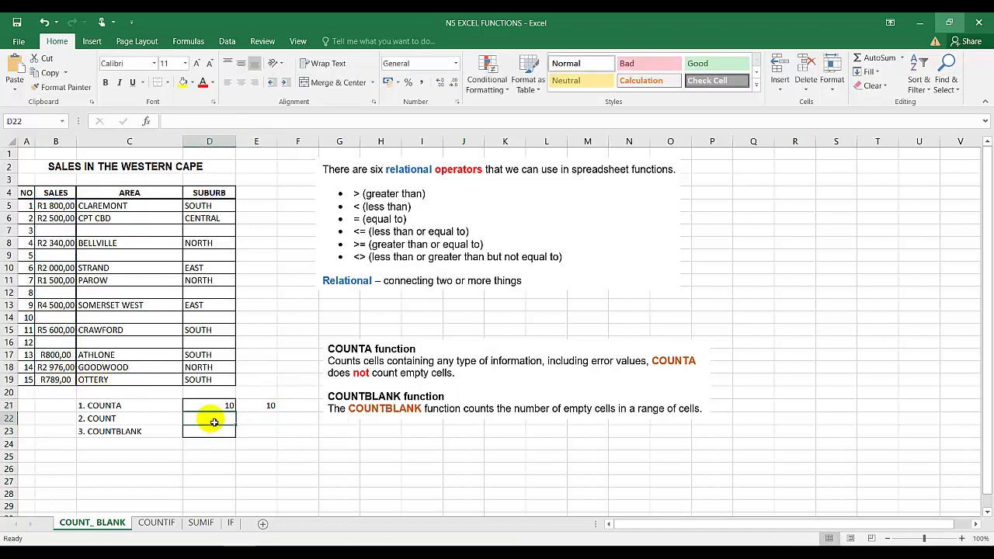
{"action": "type", "text": "="}
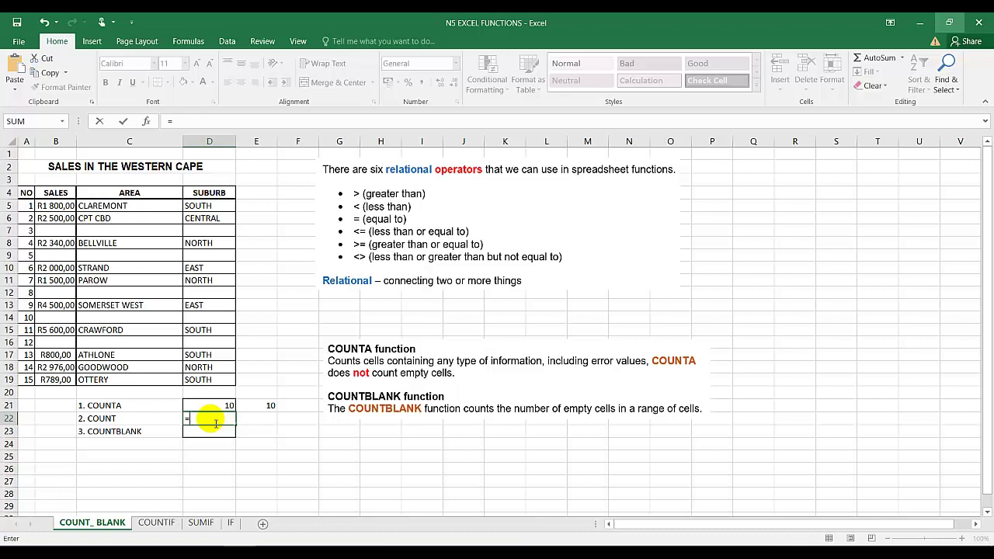
{"action": "type", "text": "count"}
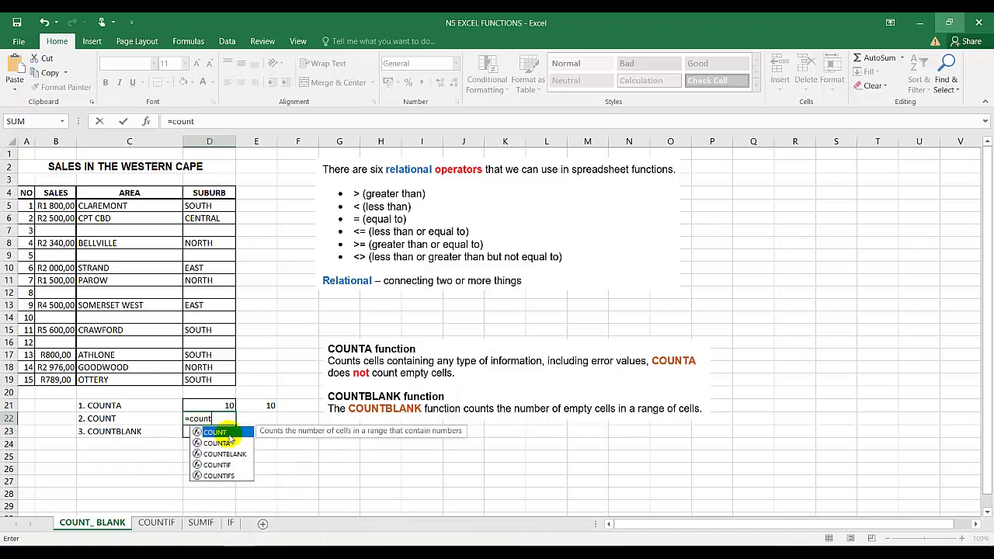
{"action": "double_click", "coordinate": [222, 431]}
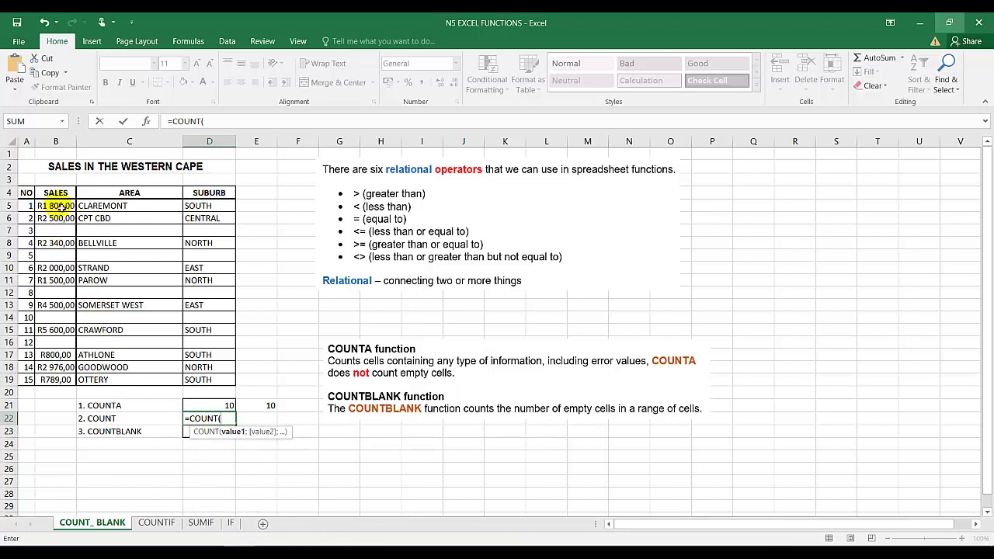
{"action": "left_click_drag", "start_coordinate": [61, 206], "coordinate": [54, 380]}
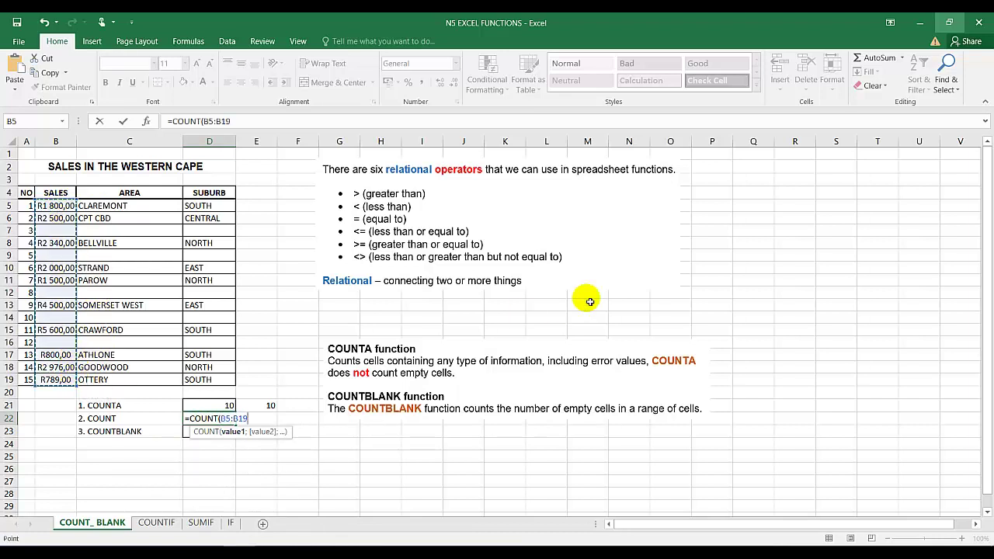
{"action": "type", "text": ")"}
{"action": "key", "text": "Return"}
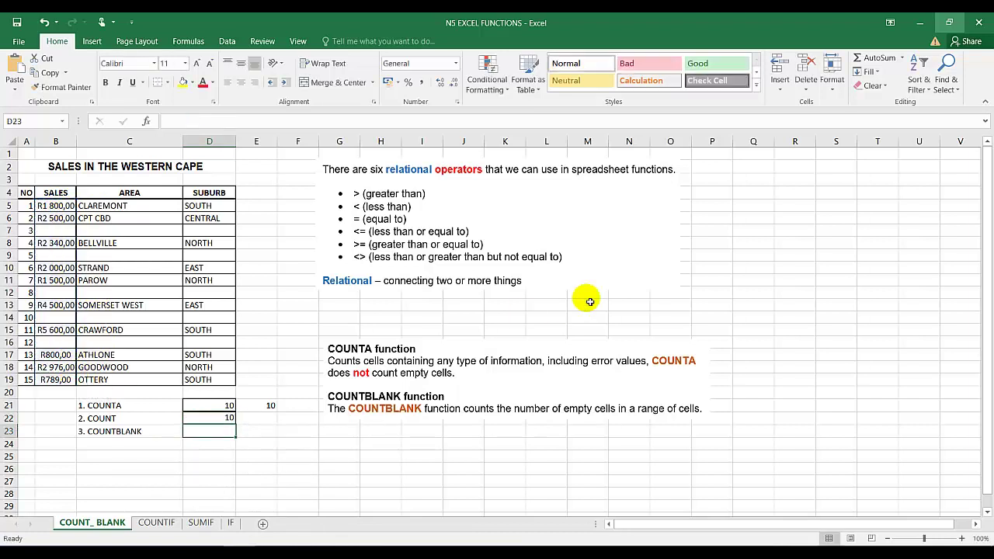
Enter =COUNT(D5:D19) in E22, returning 0 for the text suburb column
{"action": "key", "text": "Up"}
{"action": "key", "text": "Right"}
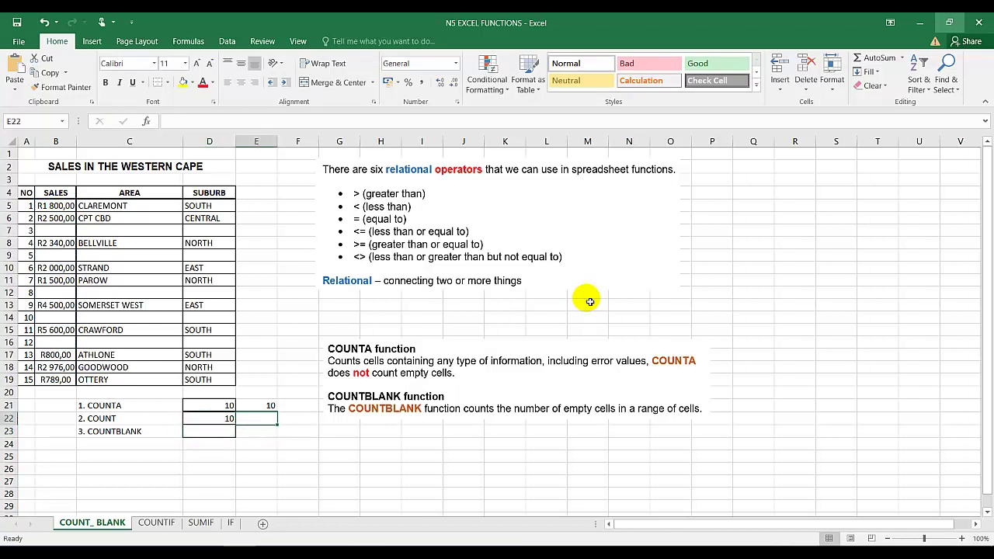
{"action": "type", "text": "=coun"}
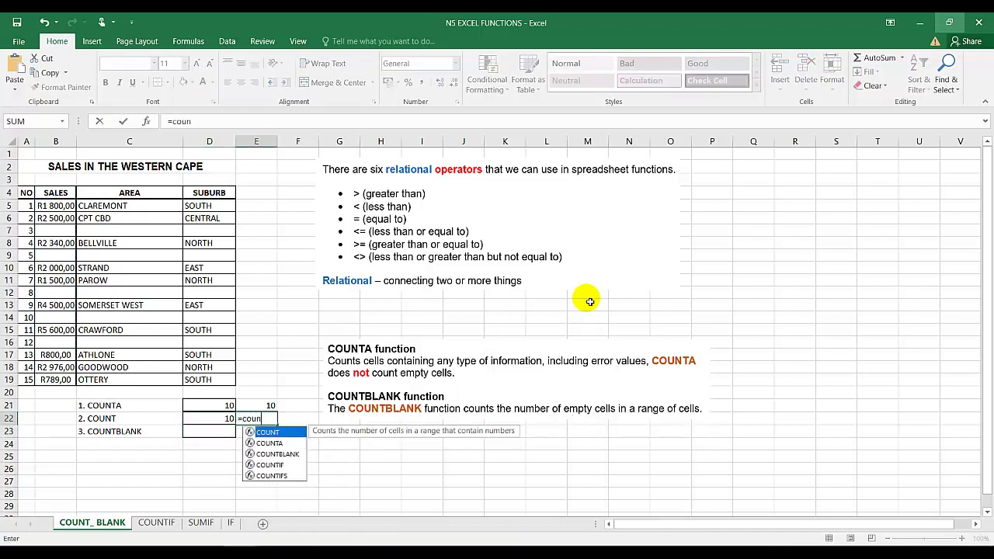
{"action": "type", "text": "t"}
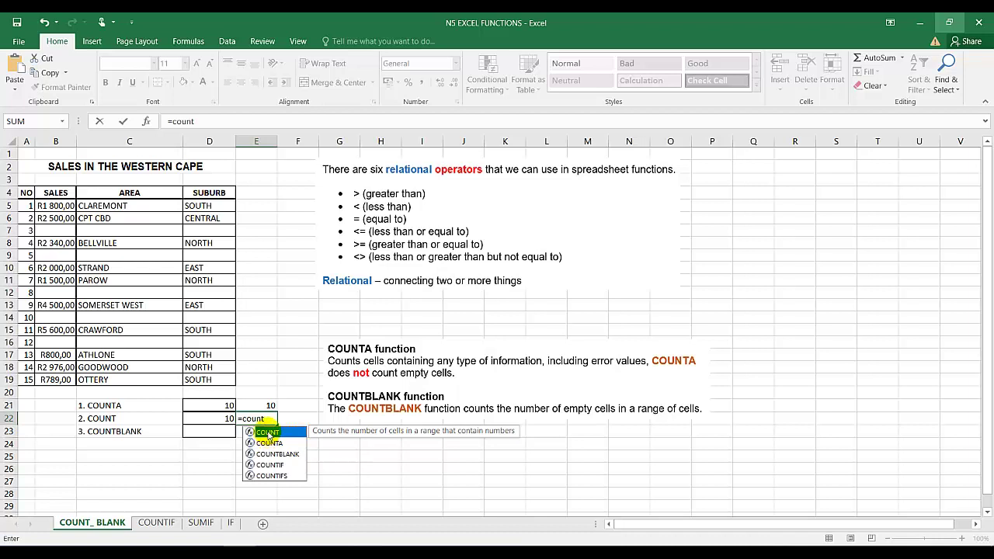
{"action": "double_click", "coordinate": [264, 432]}
{"action": "left_click_drag", "start_coordinate": [224, 206], "coordinate": [227, 380]}
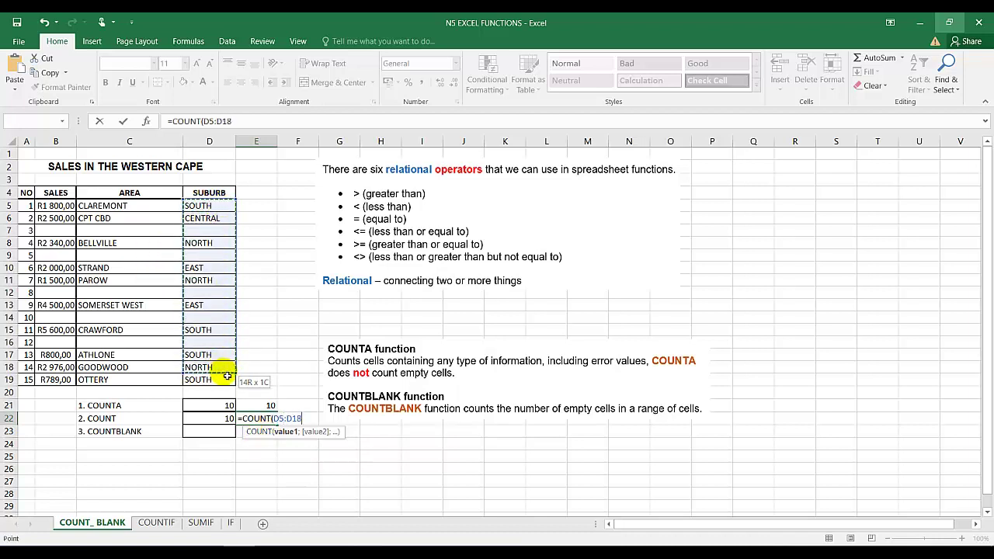
{"action": "type", "text": ")"}
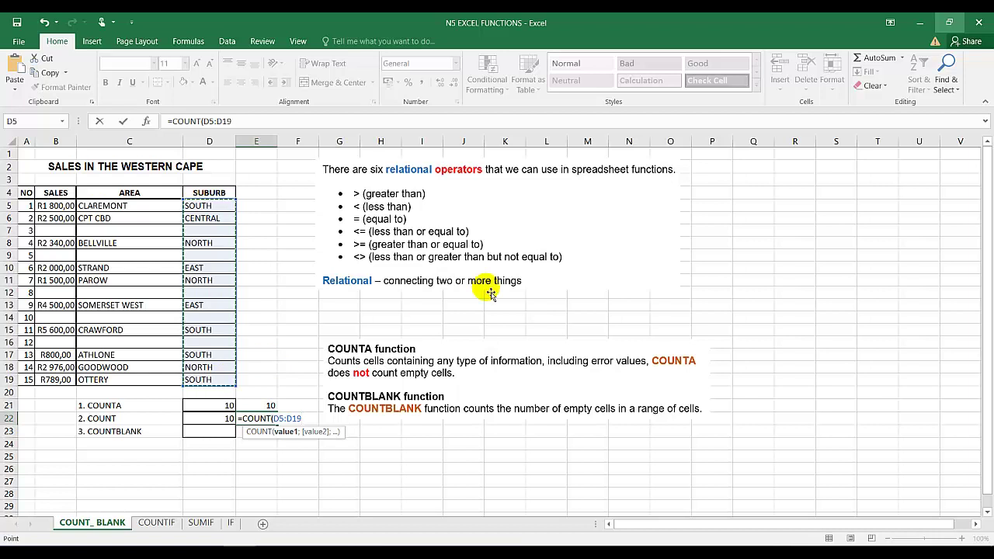
{"action": "key", "text": "ctrl+Return"}
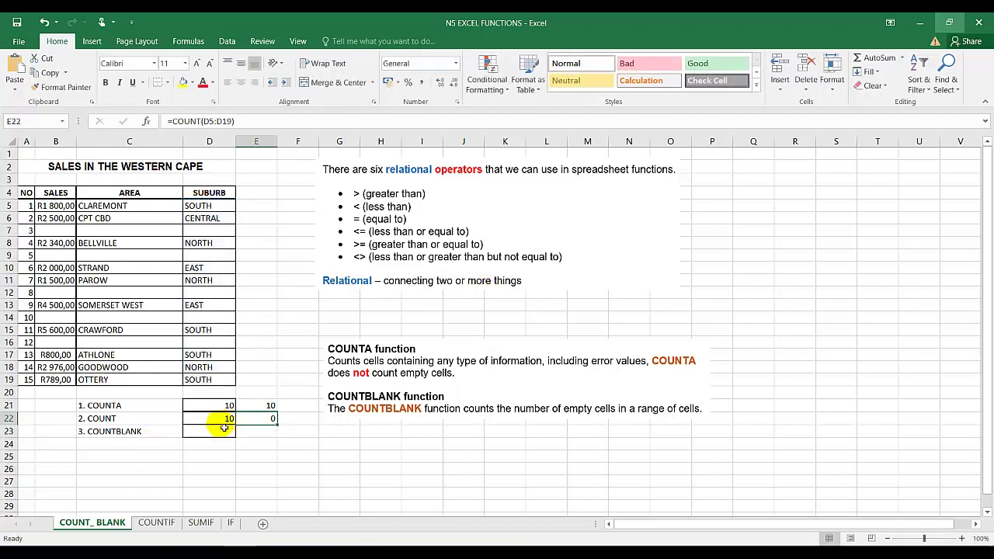
Enter =COUNTBLANK(D5:D19) in D23, returning 5 empty suburb cells
{"action": "left_click", "coordinate": [109, 418]}
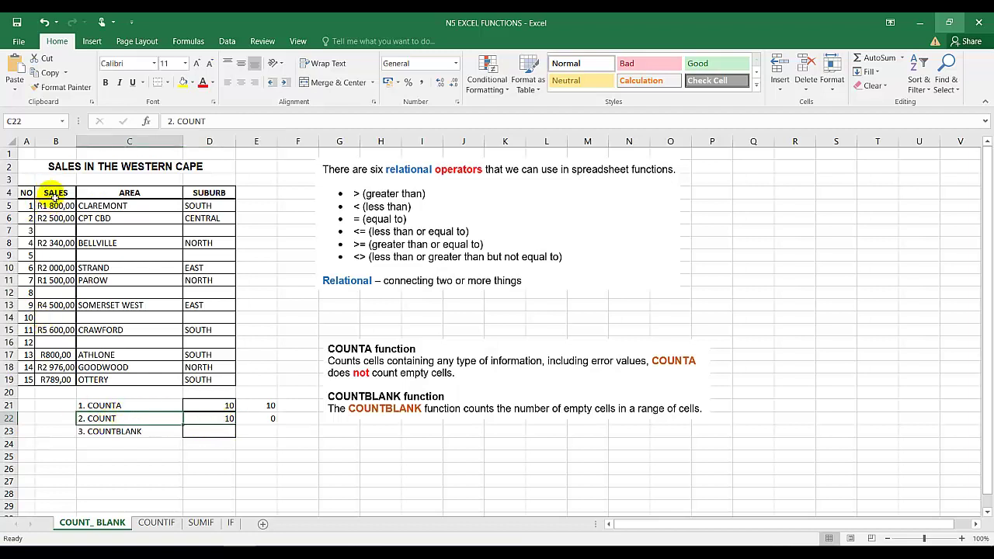
{"action": "left_click", "coordinate": [221, 406]}
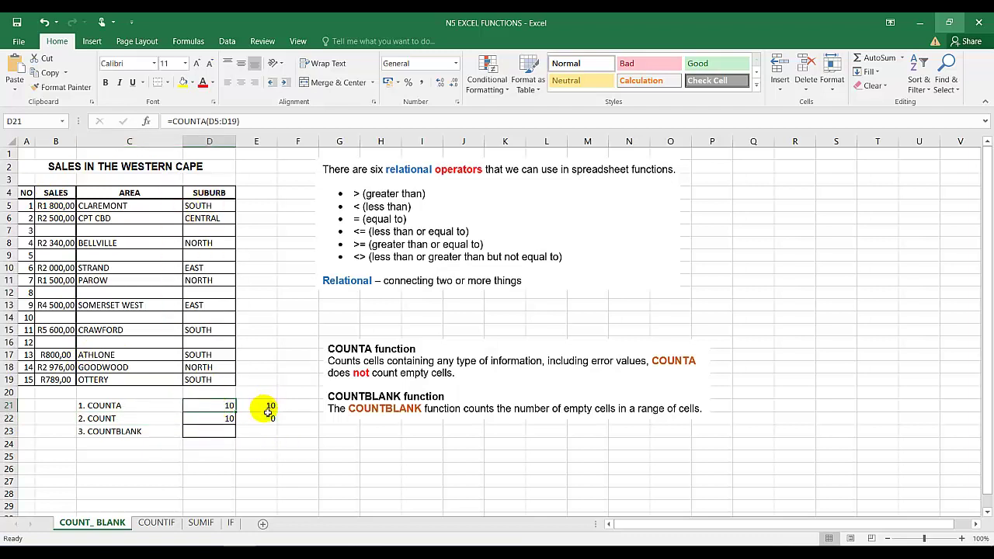
{"action": "left_click", "coordinate": [216, 431]}
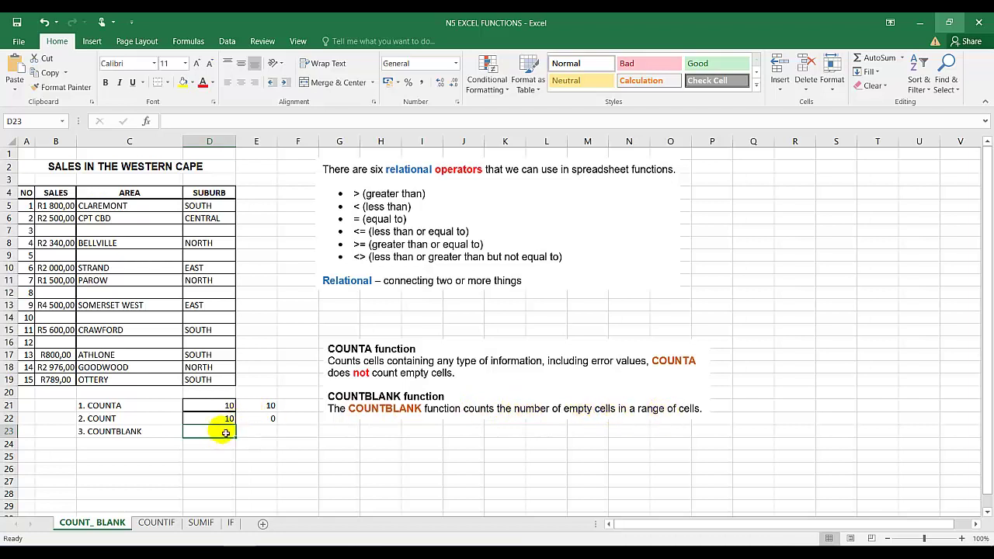
{"action": "type", "text": "=count"}
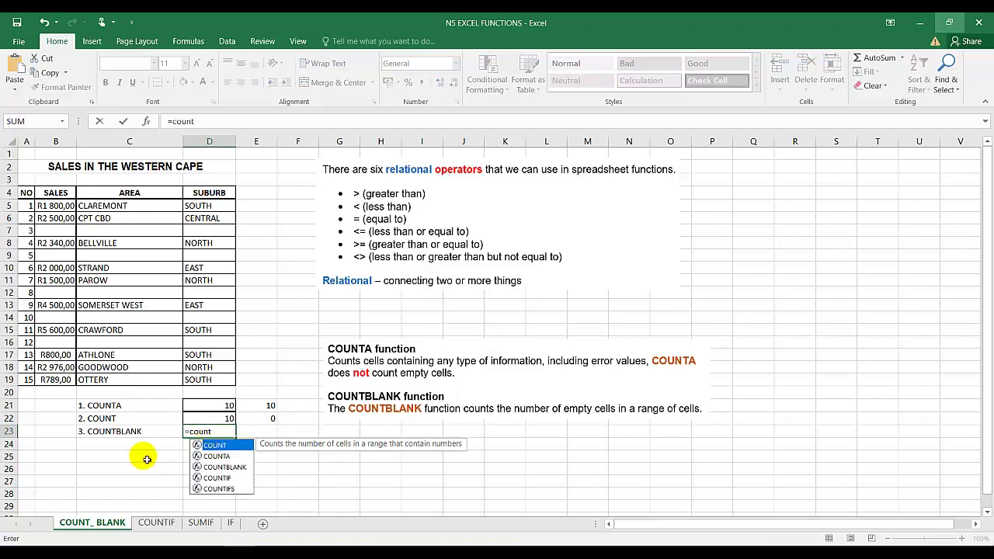
{"action": "left_click", "coordinate": [230, 468]}
{"action": "double_click", "coordinate": [230, 468]}
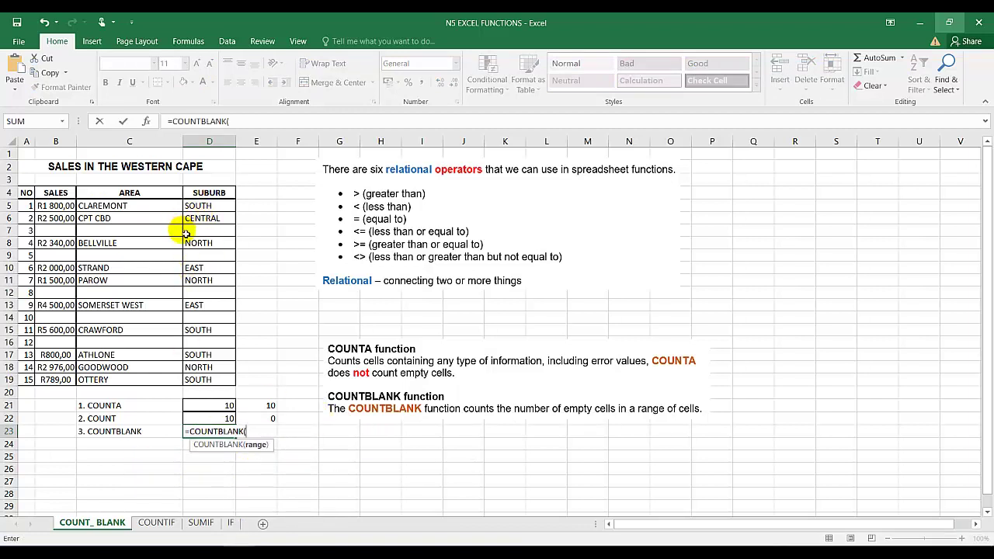
{"action": "left_click_drag", "start_coordinate": [199, 206], "coordinate": [203, 382]}
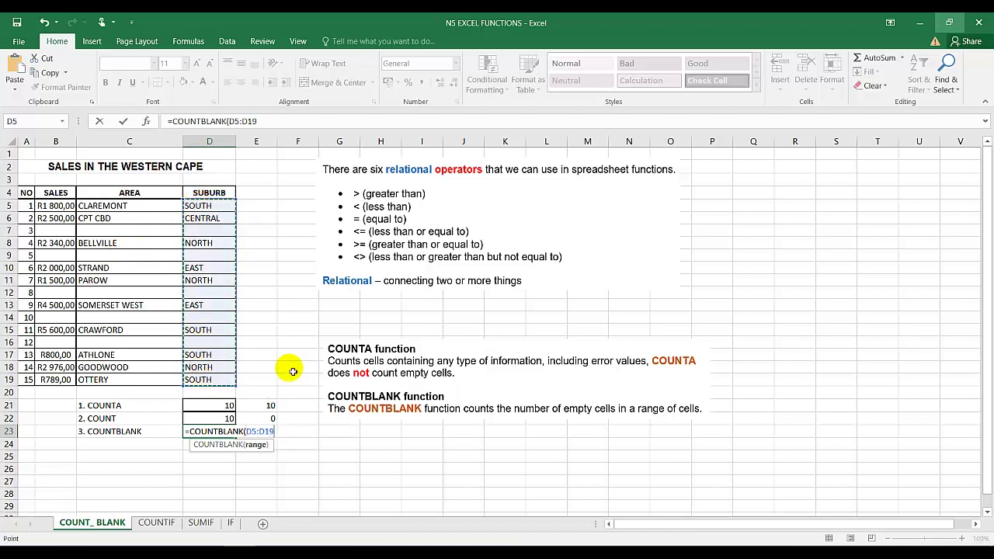
{"action": "type", "text": ")"}
{"action": "key", "text": "Return"}
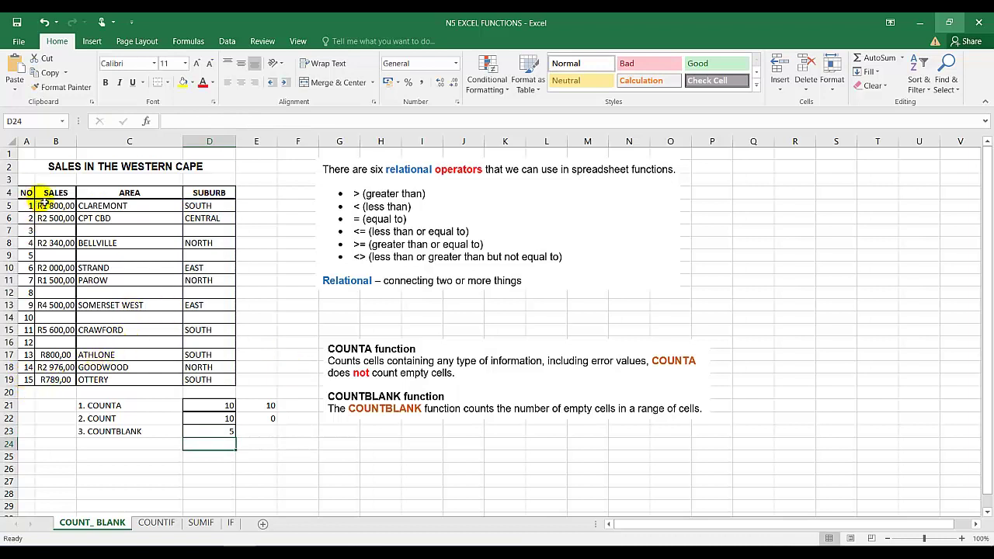
Select the empty suburb cells D16, D14, D12, D9 and D7 together
{"action": "left_click", "coordinate": [231, 434]}
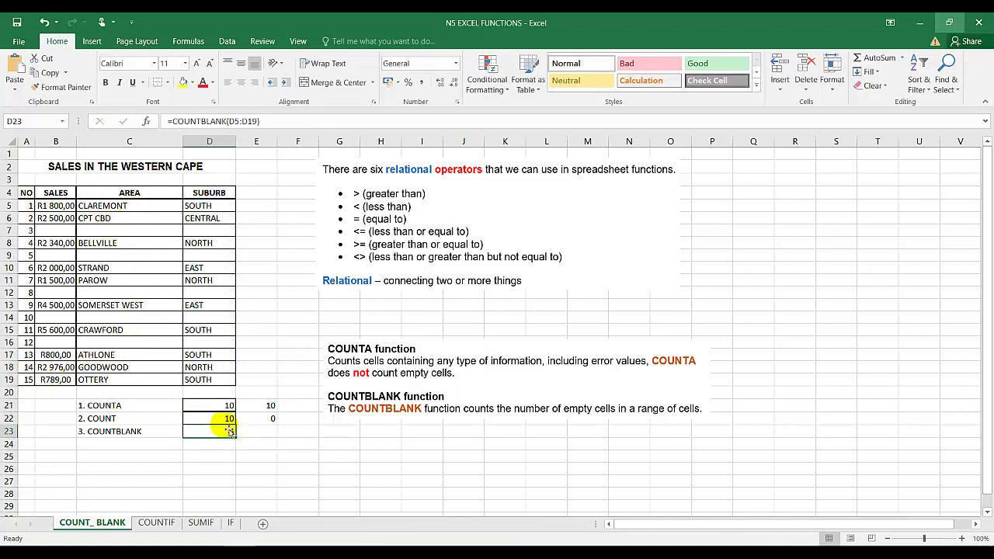
{"action": "left_click", "coordinate": [200, 342]}
{"action": "left_click", "coordinate": [202, 317], "text": "ctrl"}
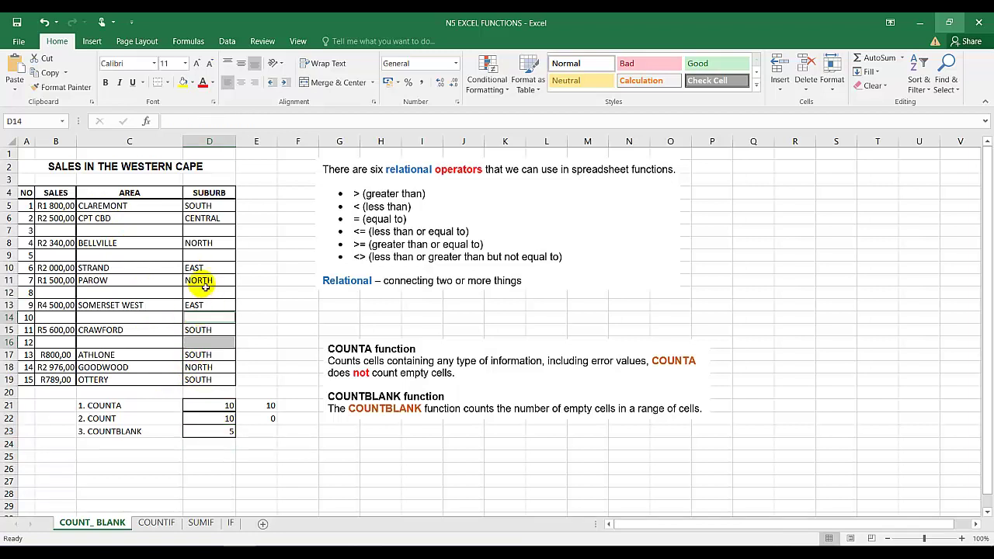
{"action": "left_click", "coordinate": [202, 292], "text": "ctrl"}
{"action": "left_click", "coordinate": [201, 256], "text": "ctrl"}
{"action": "left_click", "coordinate": [202, 231], "text": "ctrl"}
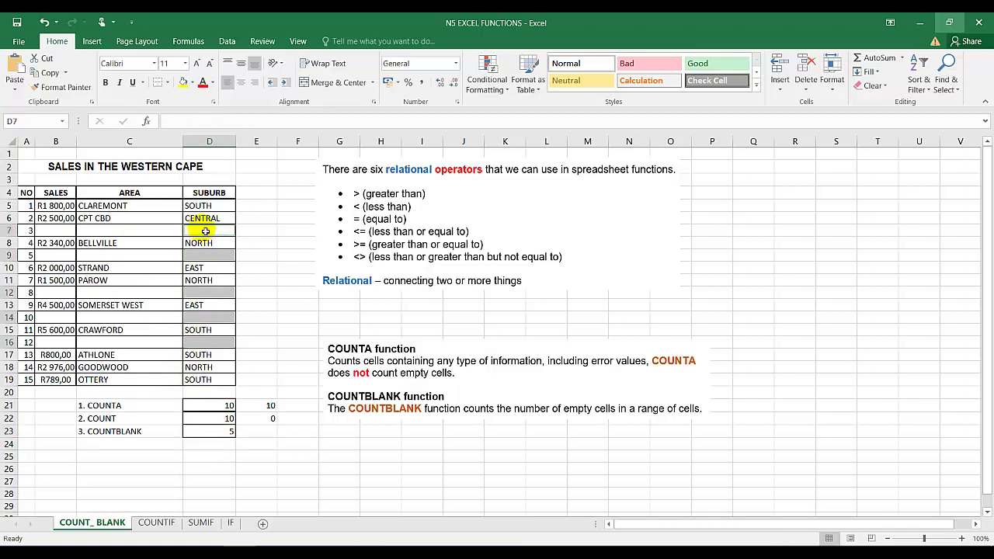